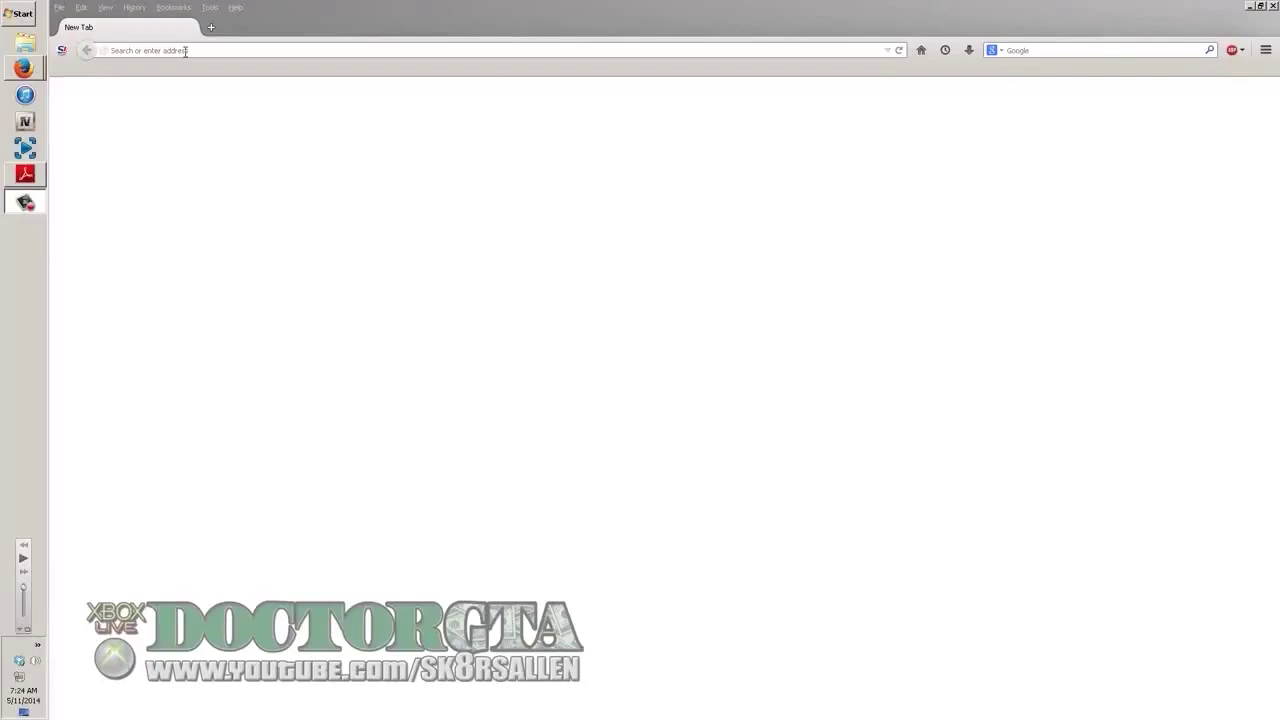
Enter lcpdfr.com in Firefox's address bar, correcting the typo, and load the site
left_click(185, 51)
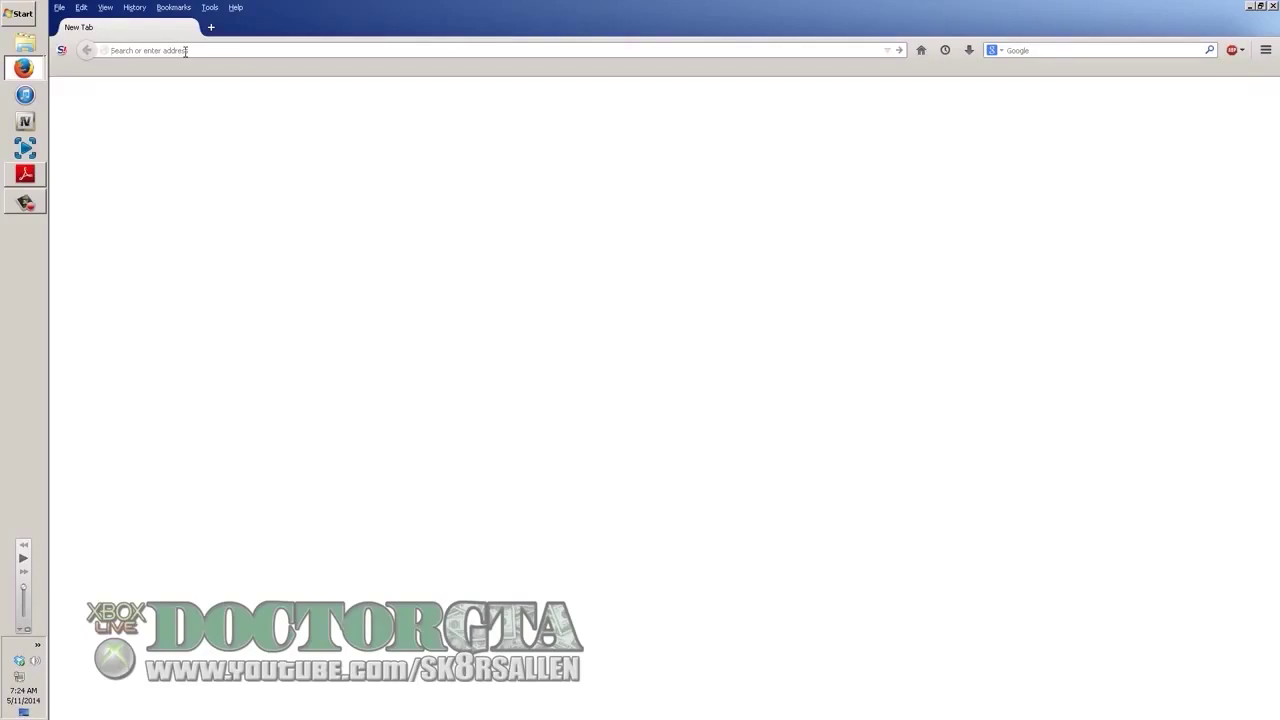
type("lcprde")
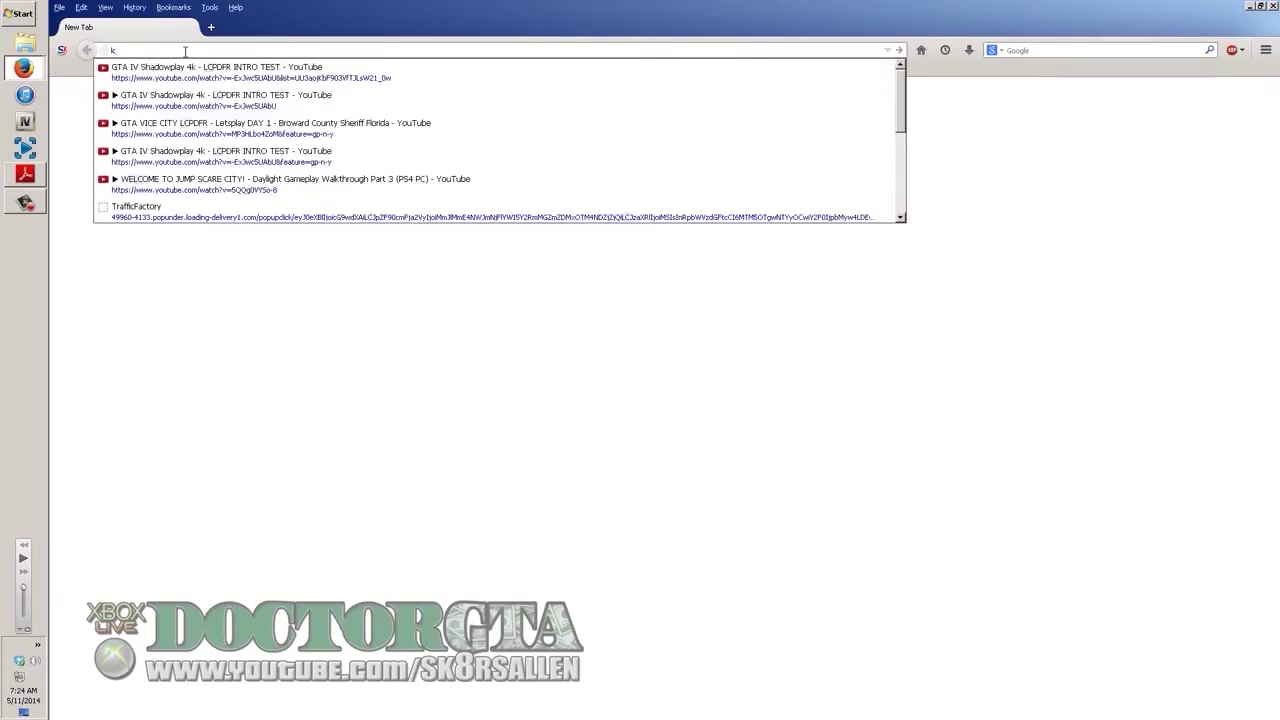
key("BackSpace")
key("BackSpace")
key("BackSpace")
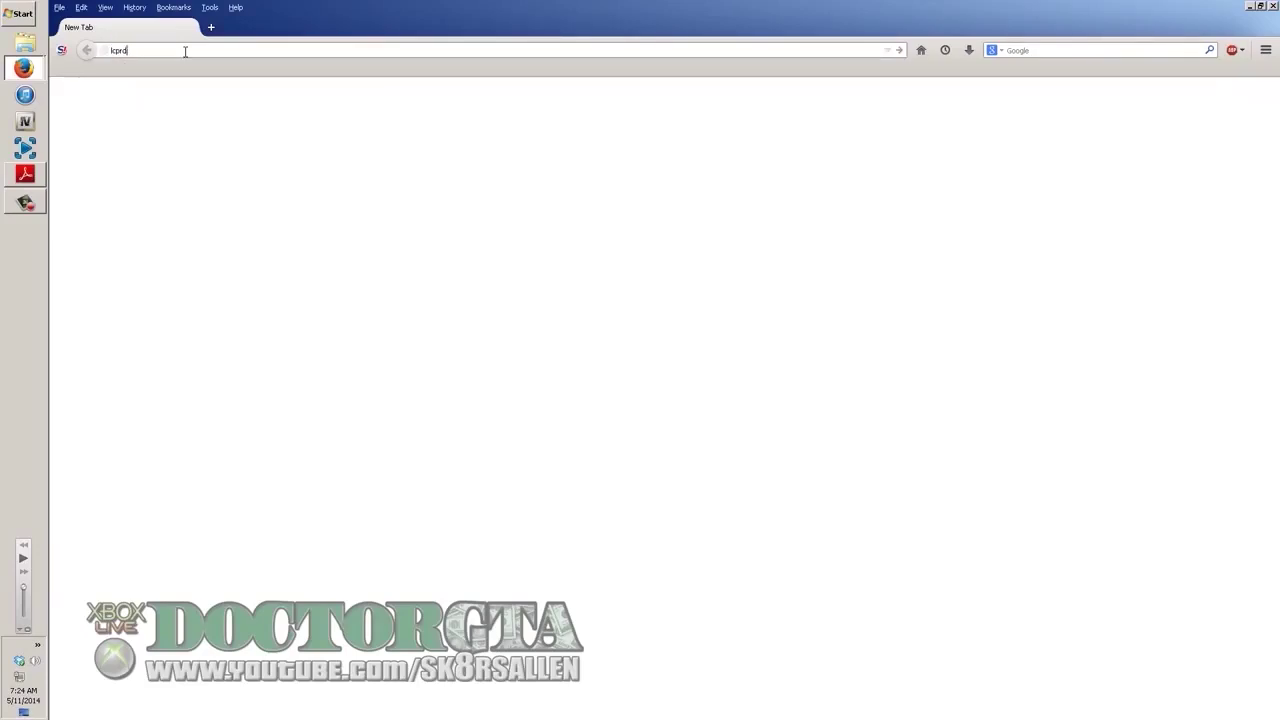
type("dfr.com")
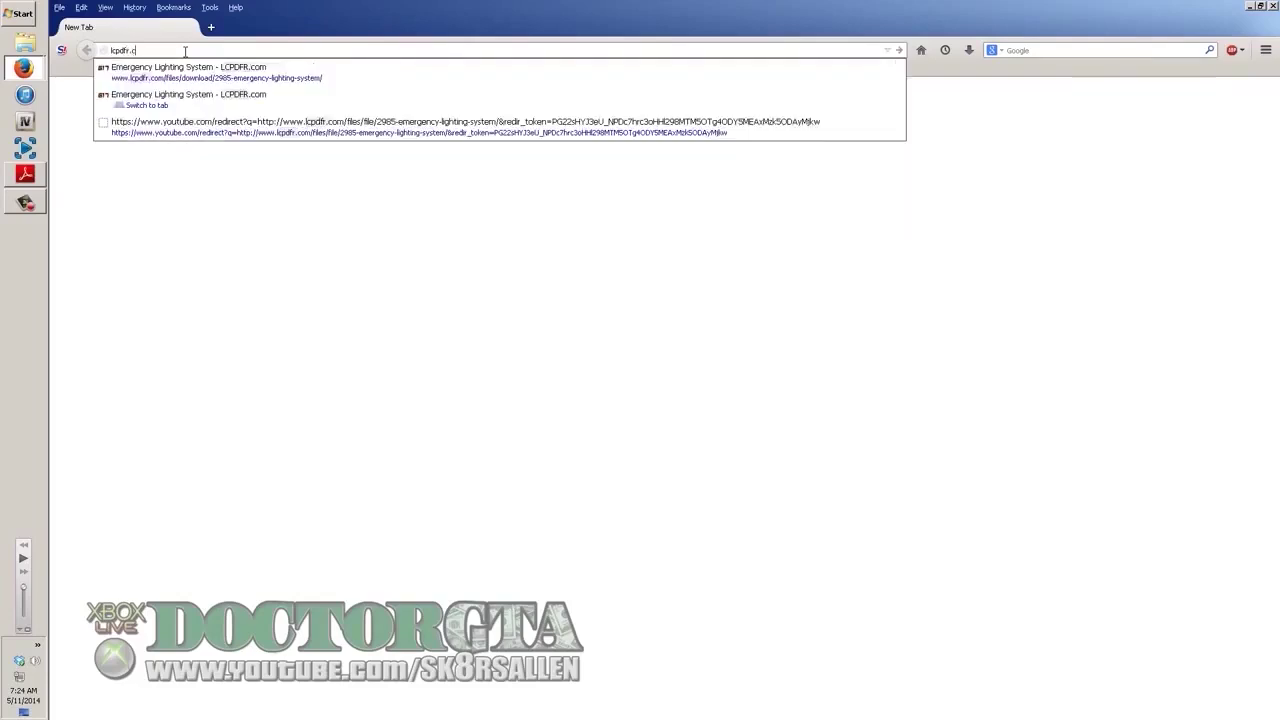
key("Return")
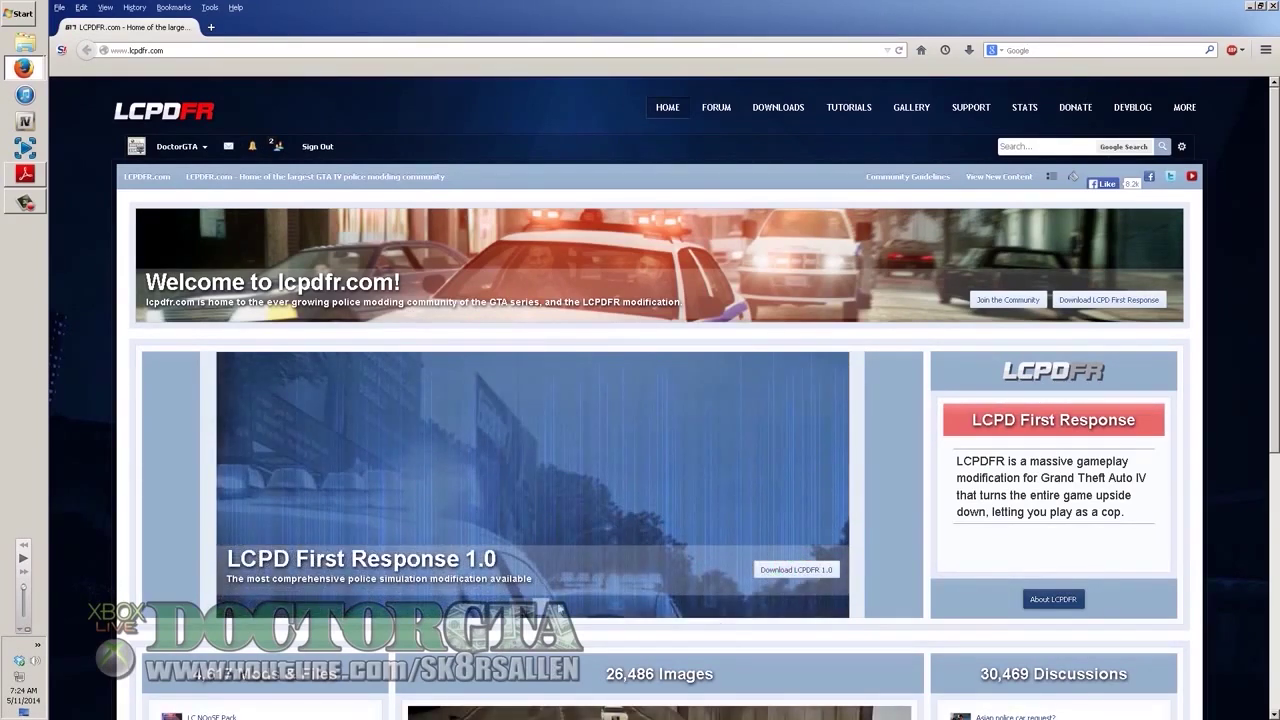
Download ELS V8.0.rar from the Emergency Lighting System V8.0 page and open it with WinRAR
left_click(812, 572)
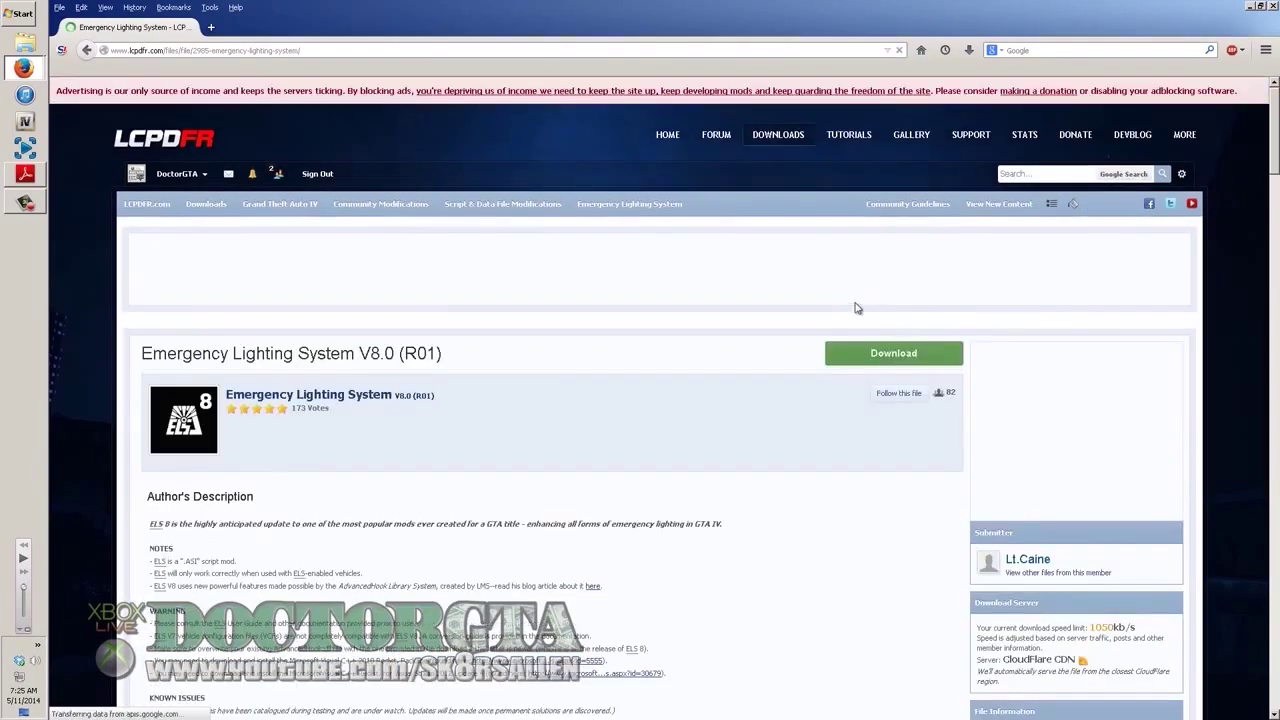
left_click(886, 355)
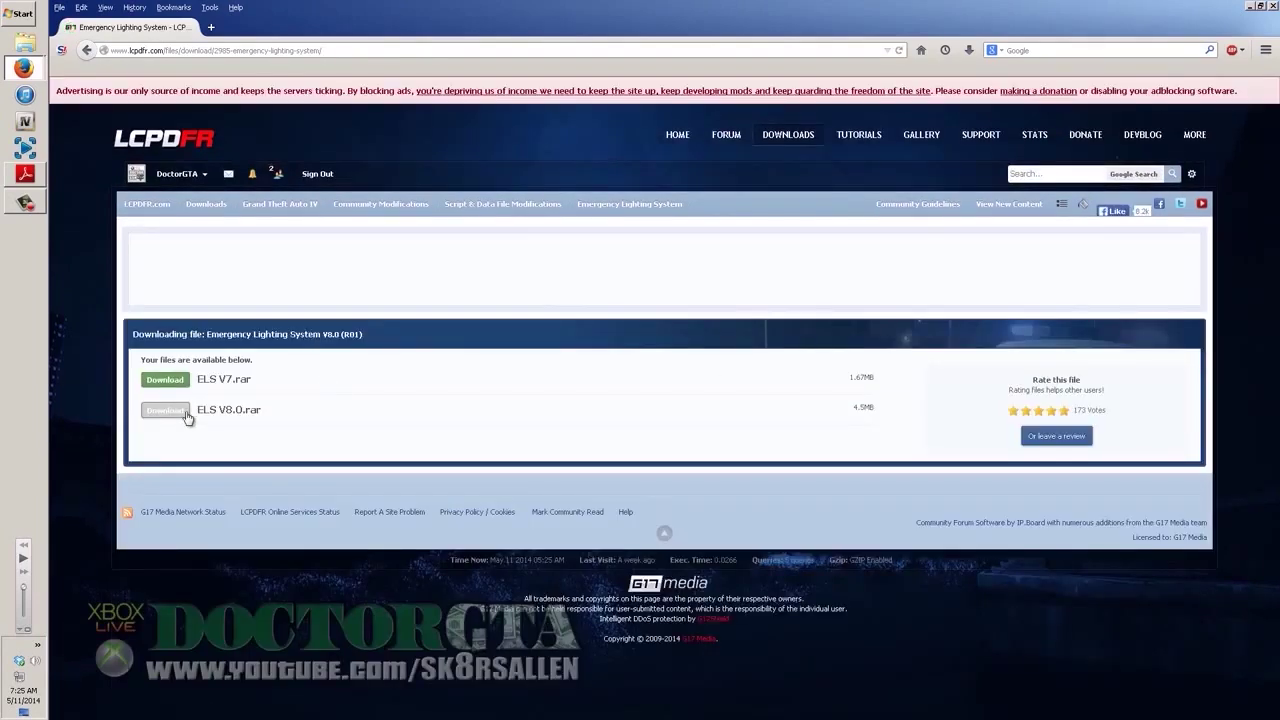
left_click(170, 413)
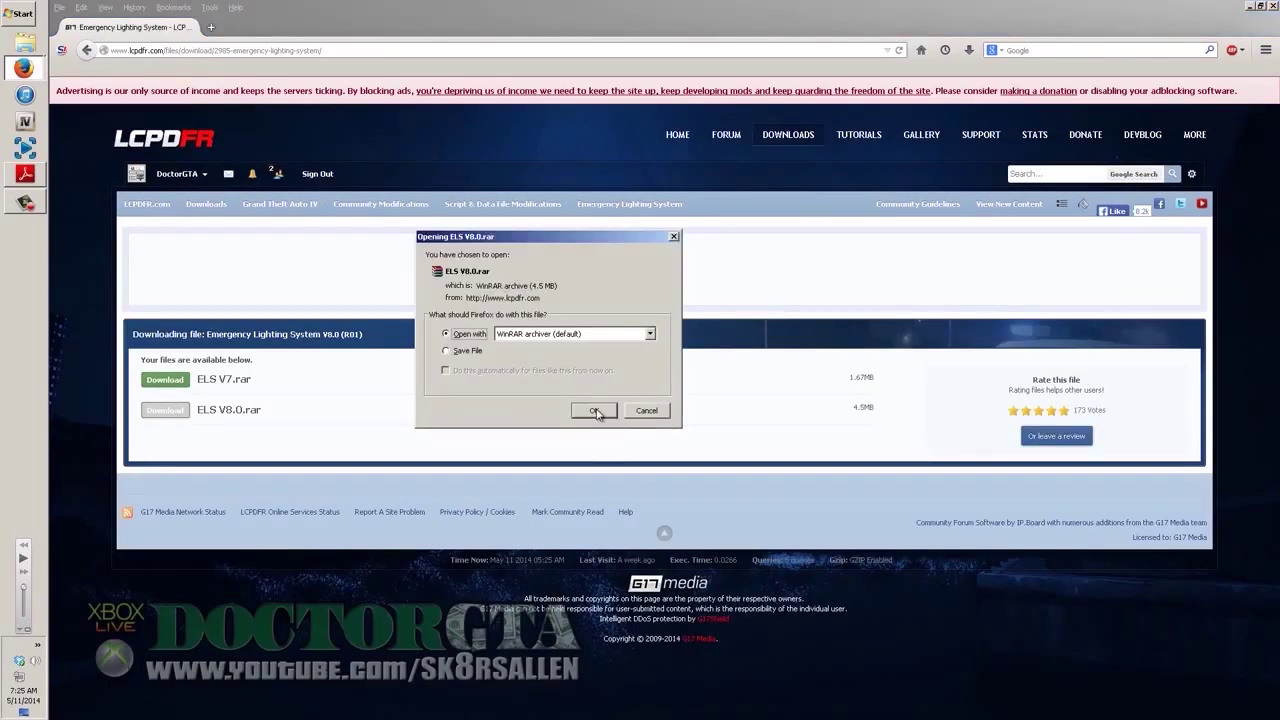
left_click(593, 410)
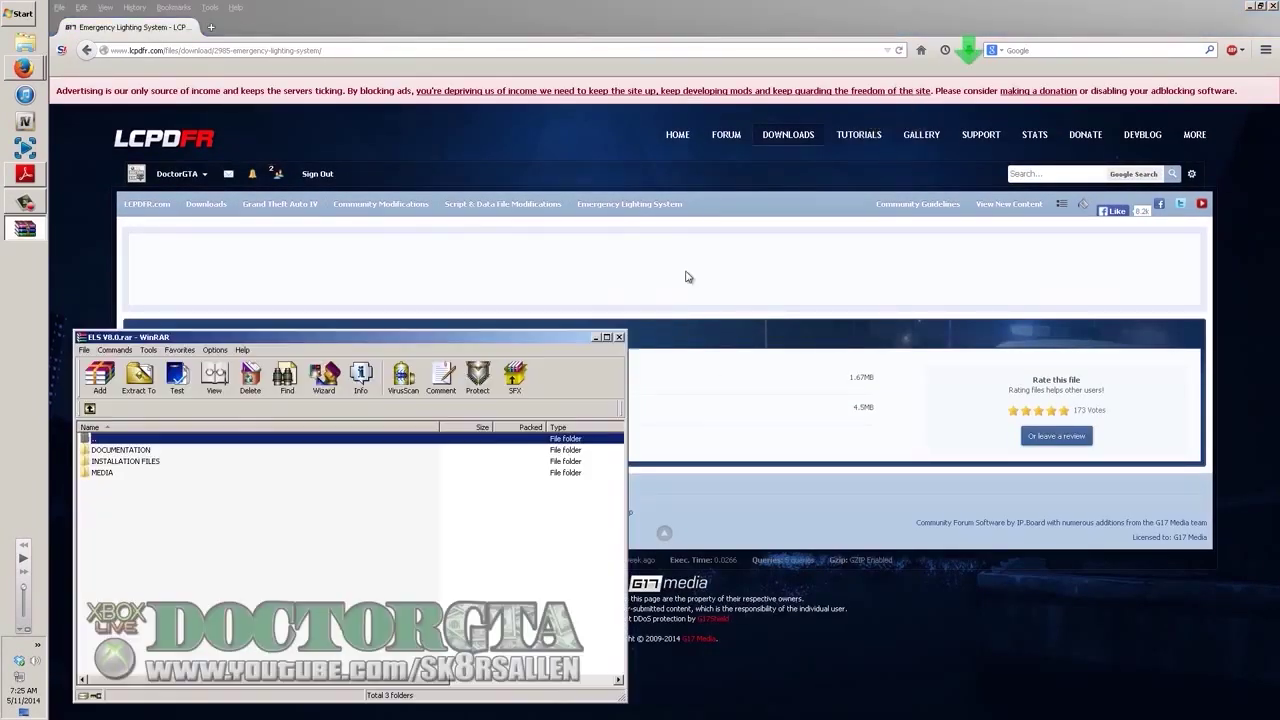
Browse the archive's MEDIA, INSTALLATION FILES and DOCUMENTATION folders, returning to the top level each time
double_click(103, 473)
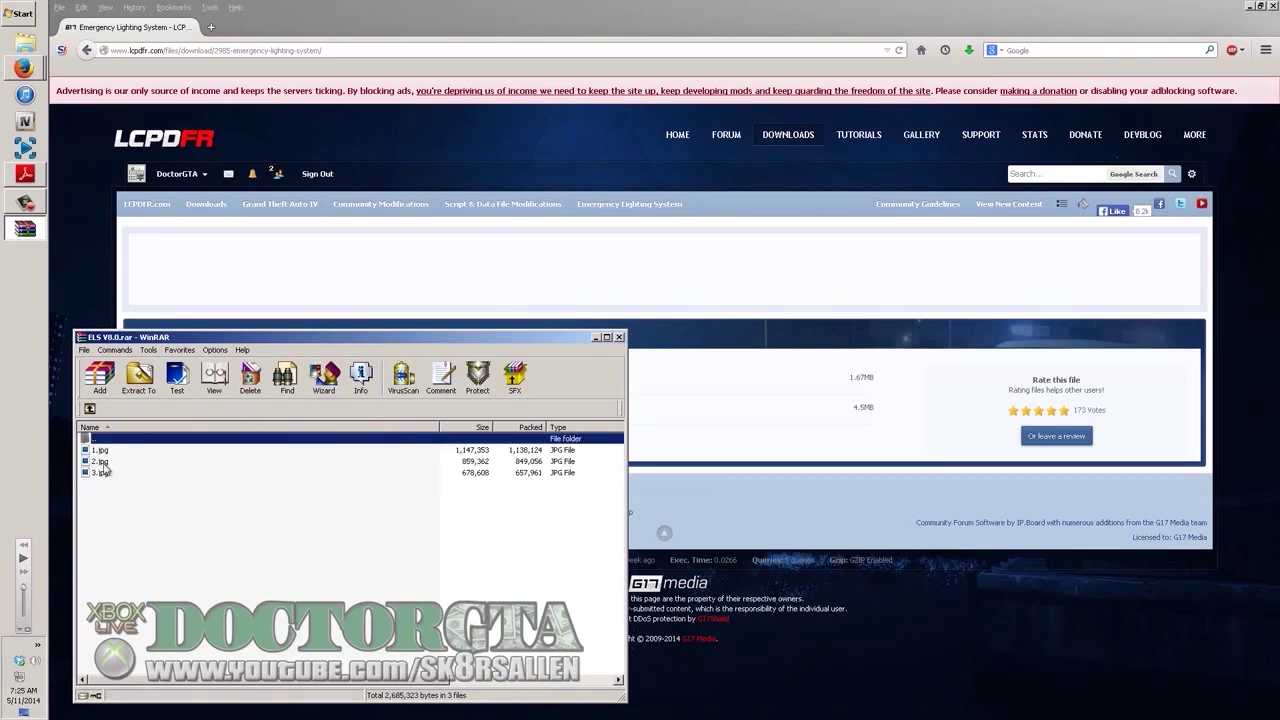
key("BackSpace")
double_click(120, 462)
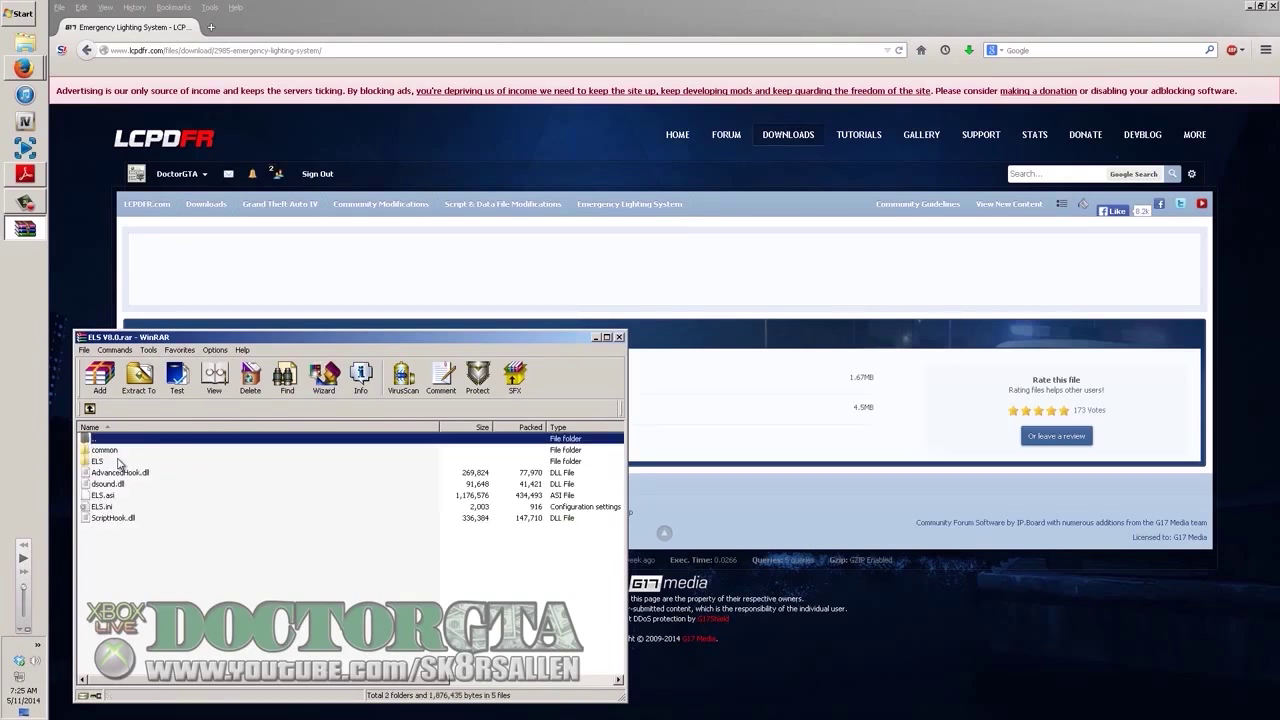
key("BackSpace")
double_click(110, 451)
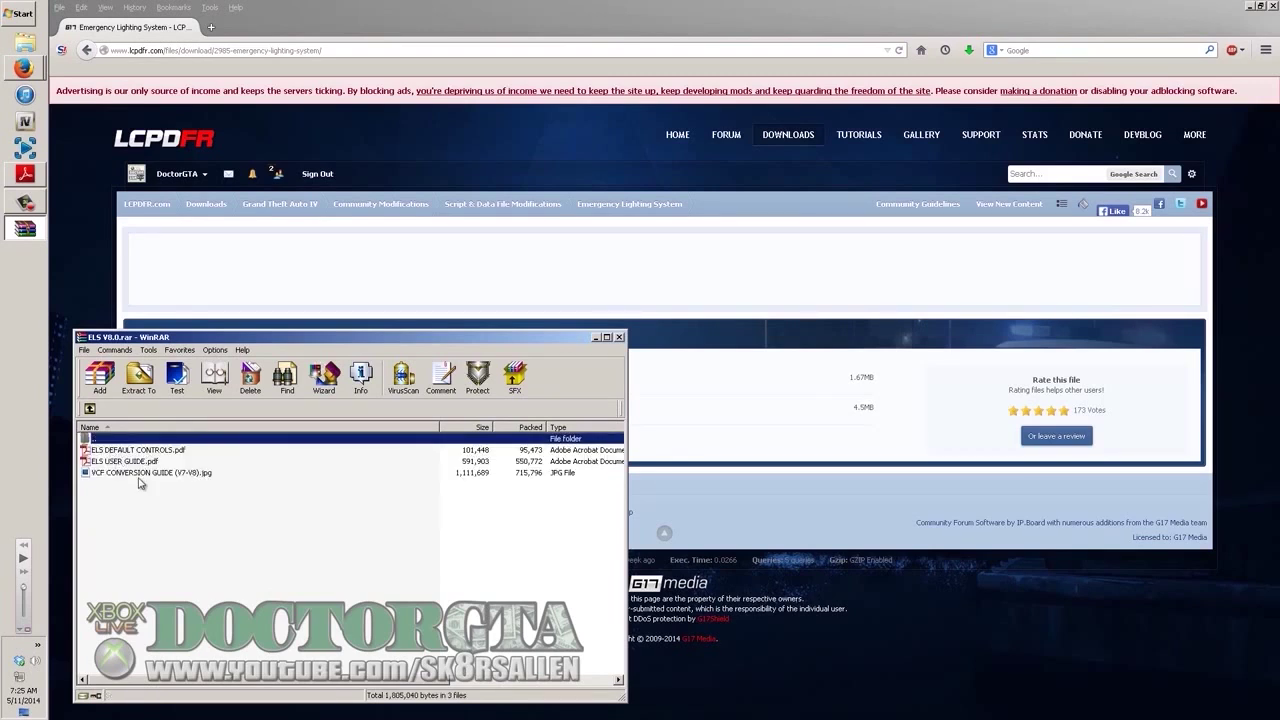
key("BackSpace")
Open INSTALLATION FILES and select all its folders and files, from common to ScriptHook.dll
left_click(145, 462)
double_click(143, 462)
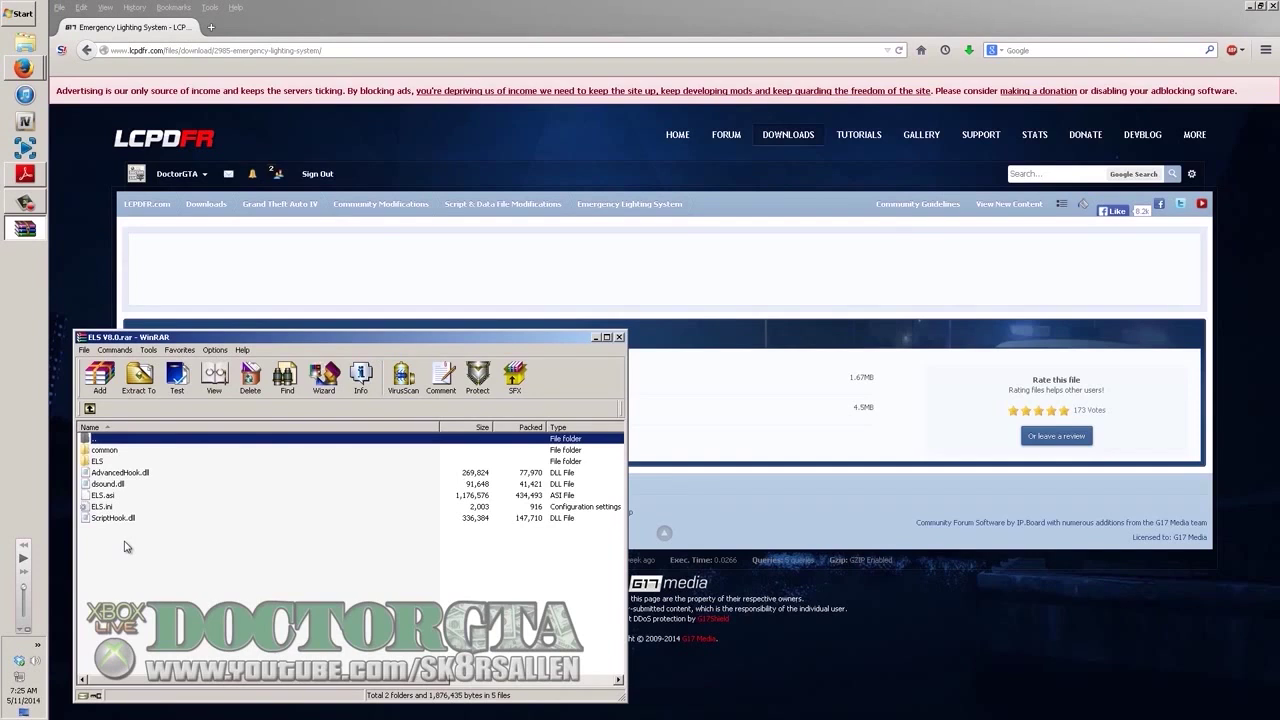
left_click(150, 520)
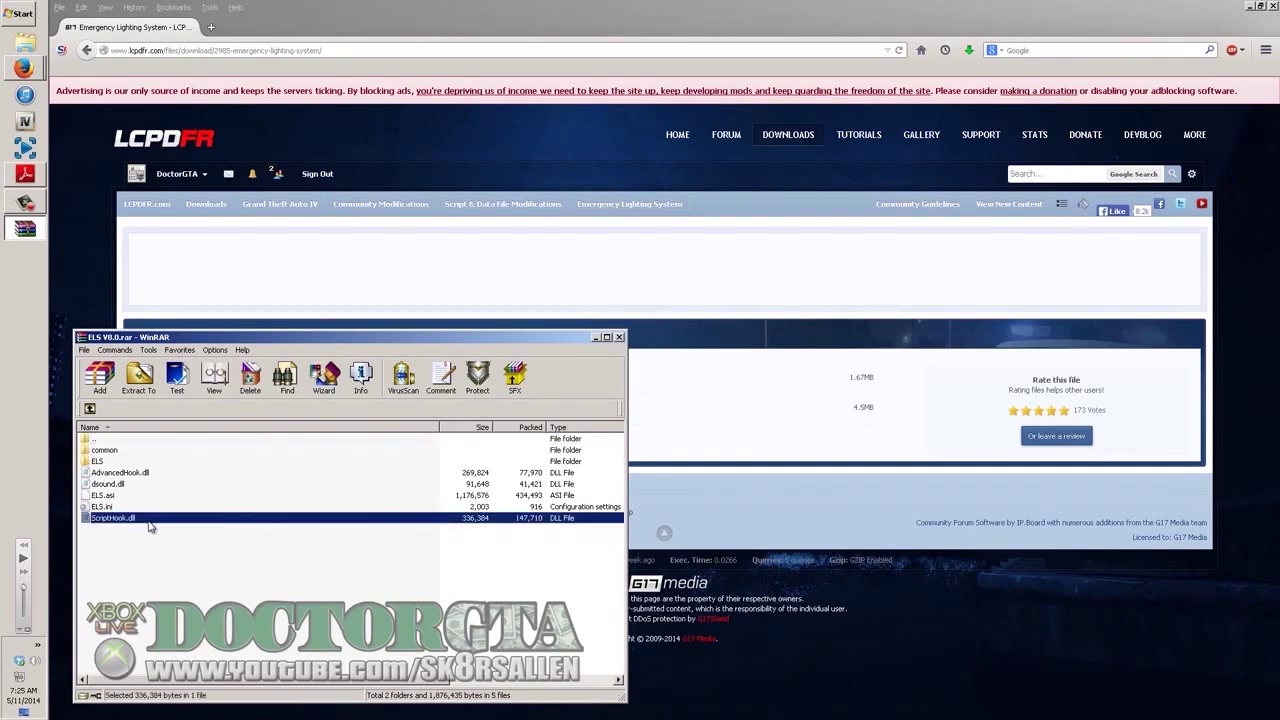
left_click_drag(132, 538, 202, 449)
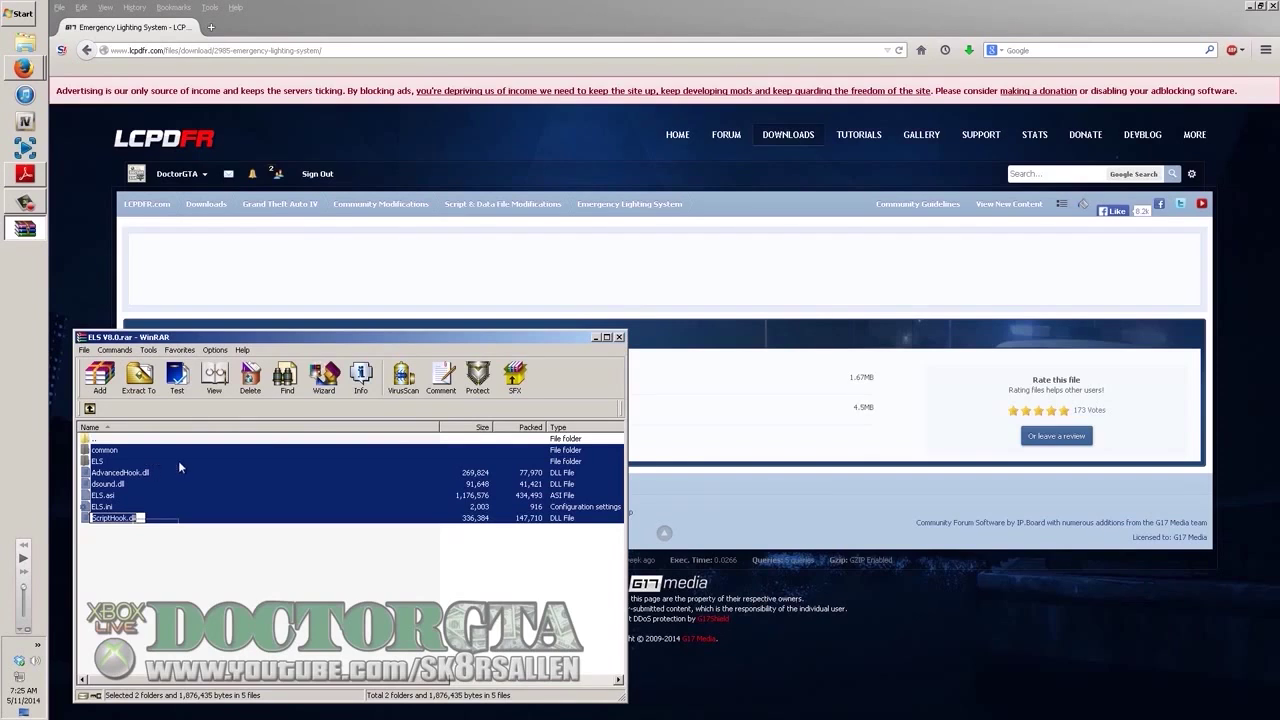
Open the Grand Theft Auto IV Patch 1.0.7.0 folder via Rockstar Games in the Start menu
left_click(20, 14)
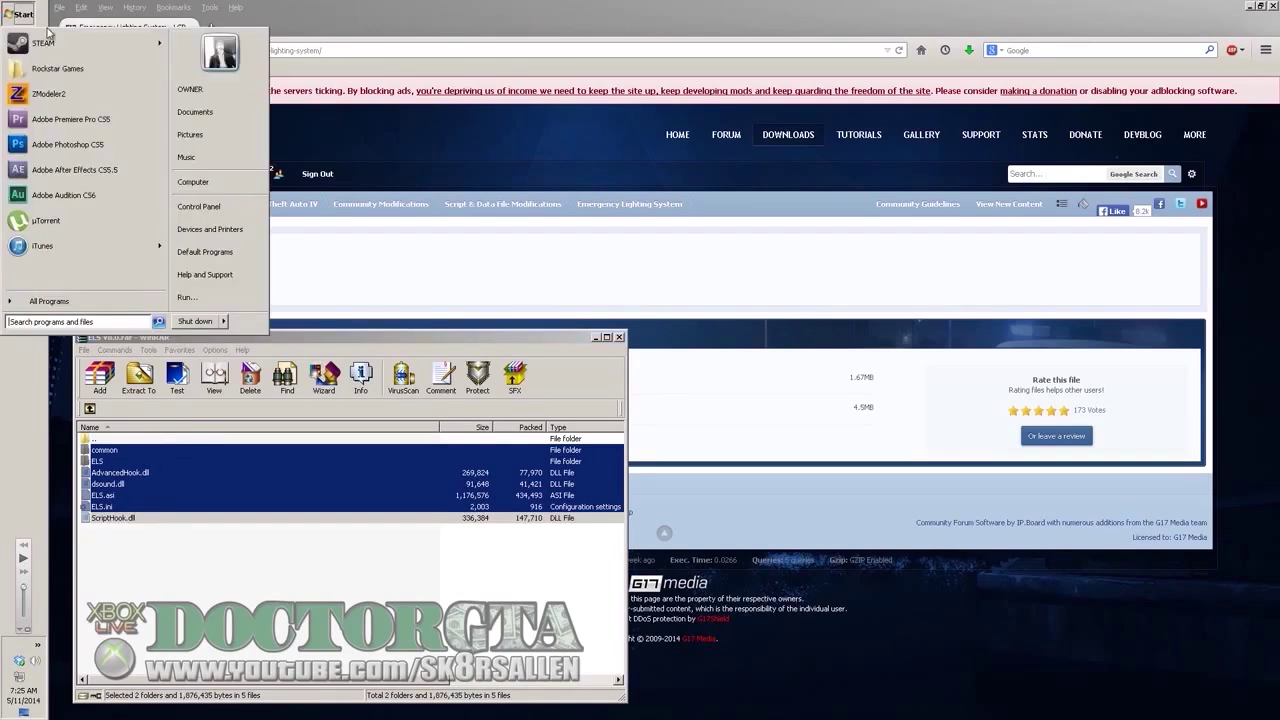
left_click(58, 68)
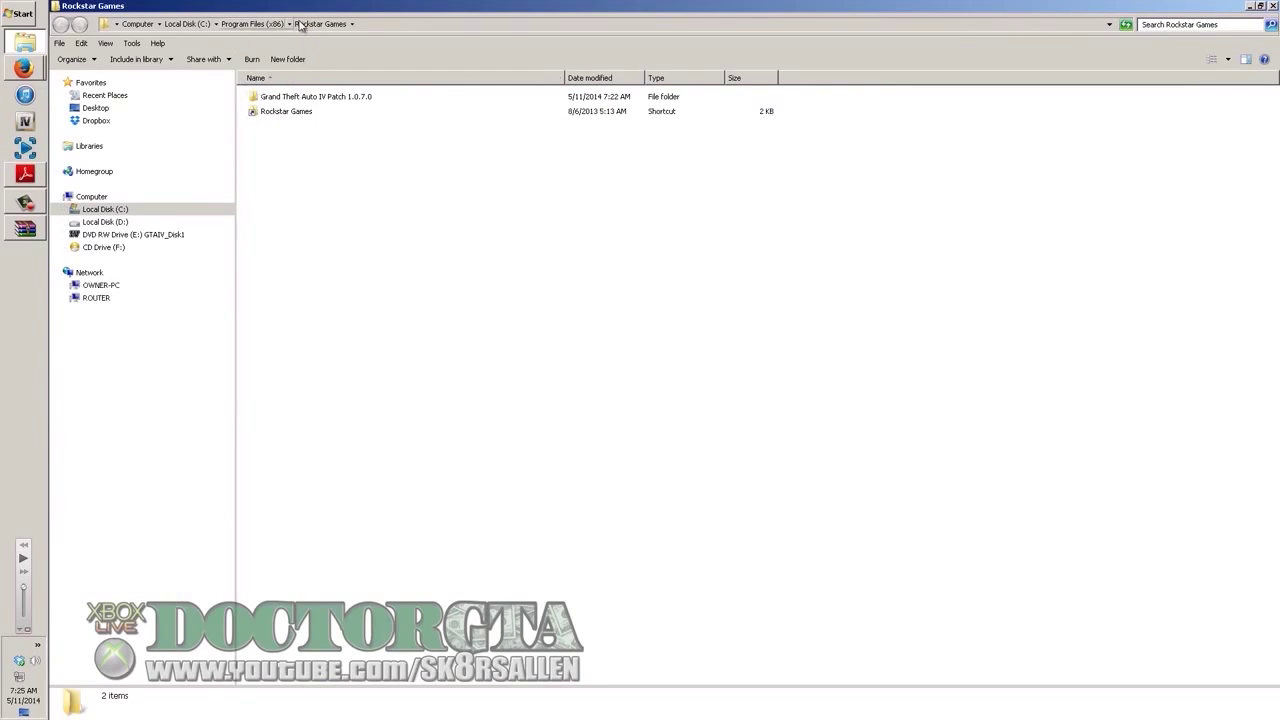
double_click(287, 99)
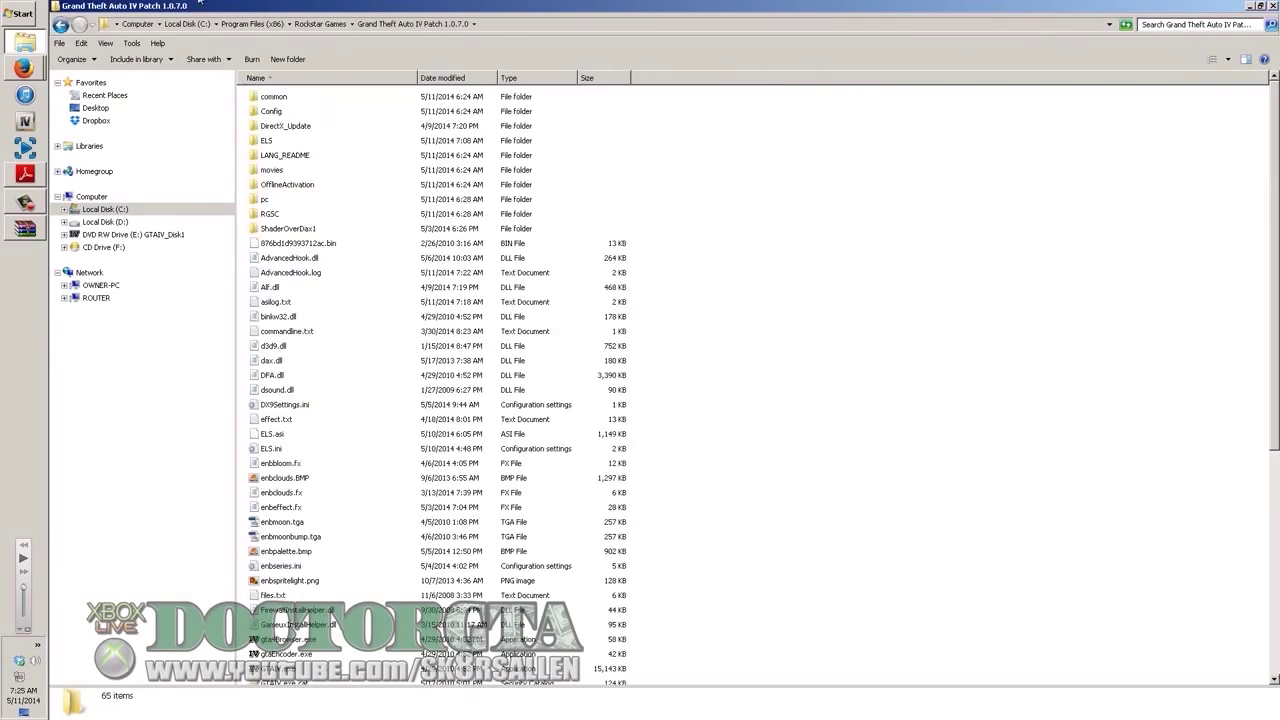
scroll(337, 503, "down", 8)
scroll(337, 503, "up", 8)
scroll(336, 444, "down", 6)
scroll(336, 444, "up", 6)
scroll(374, 375, "down", 8)
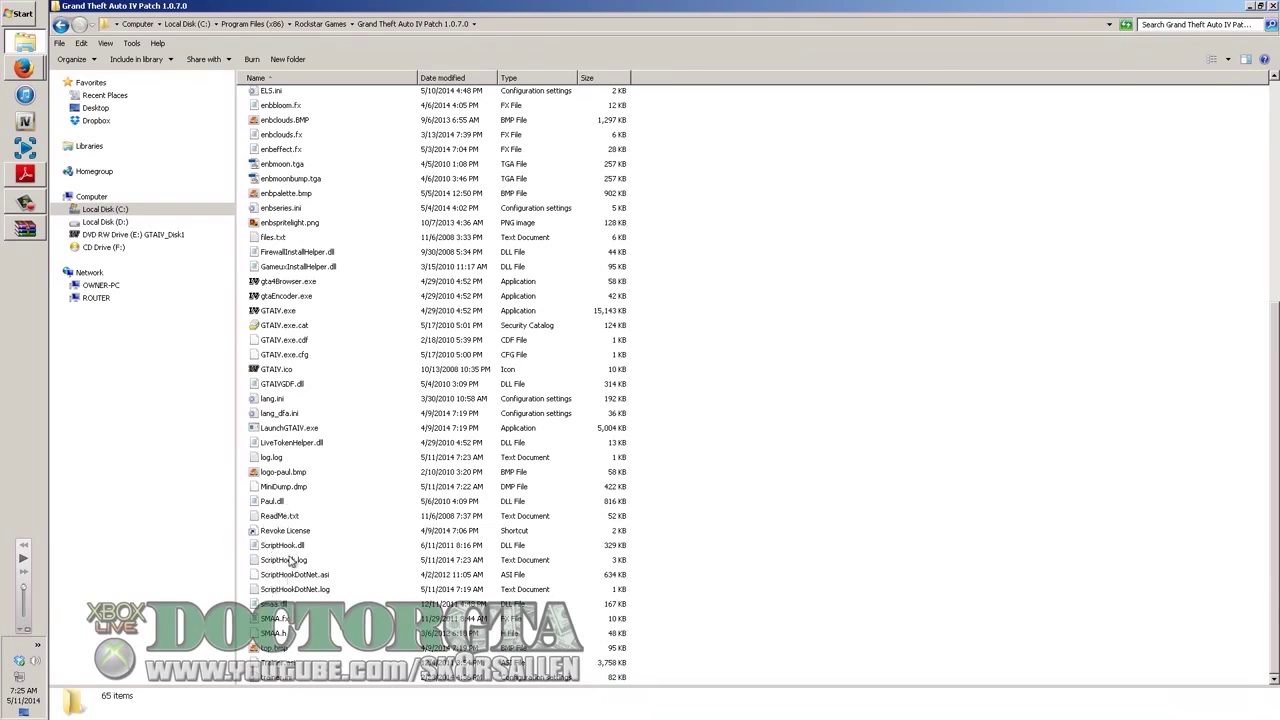
left_click(26, 230)
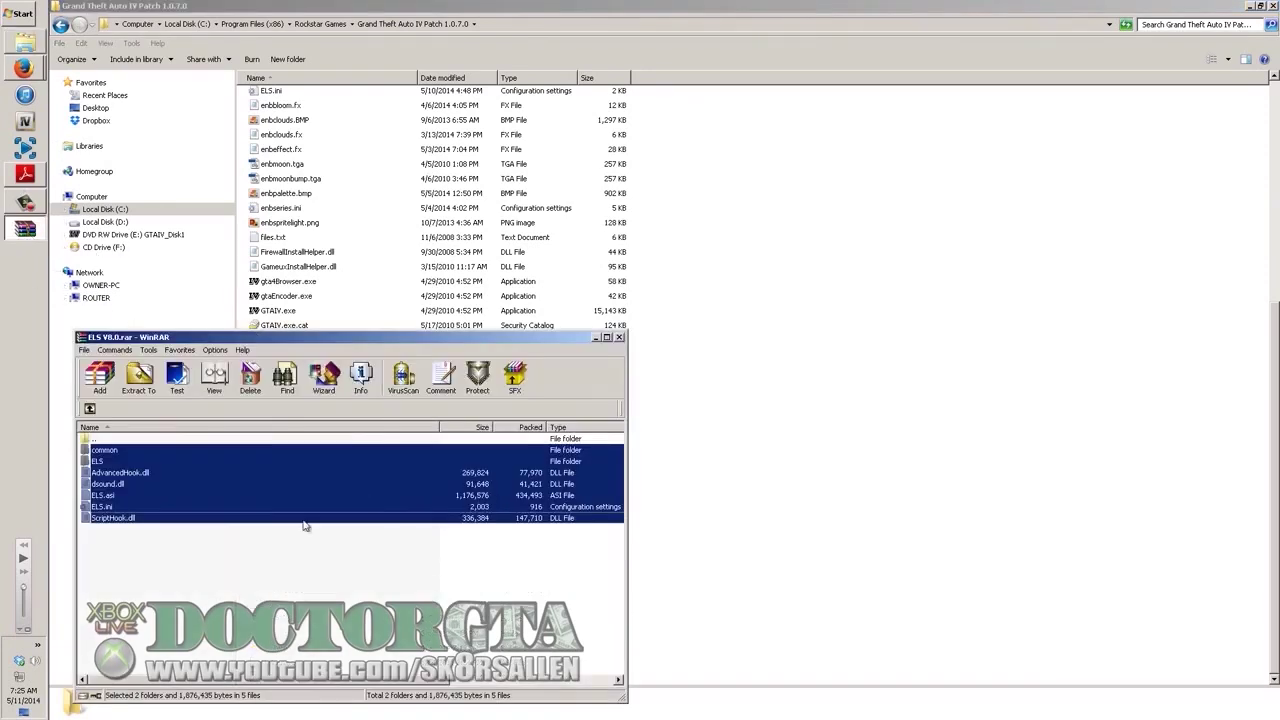
Drag the selected ELS installation files from WinRAR into the GTA IV game folder
right_click(234, 498)
left_click(775, 473)
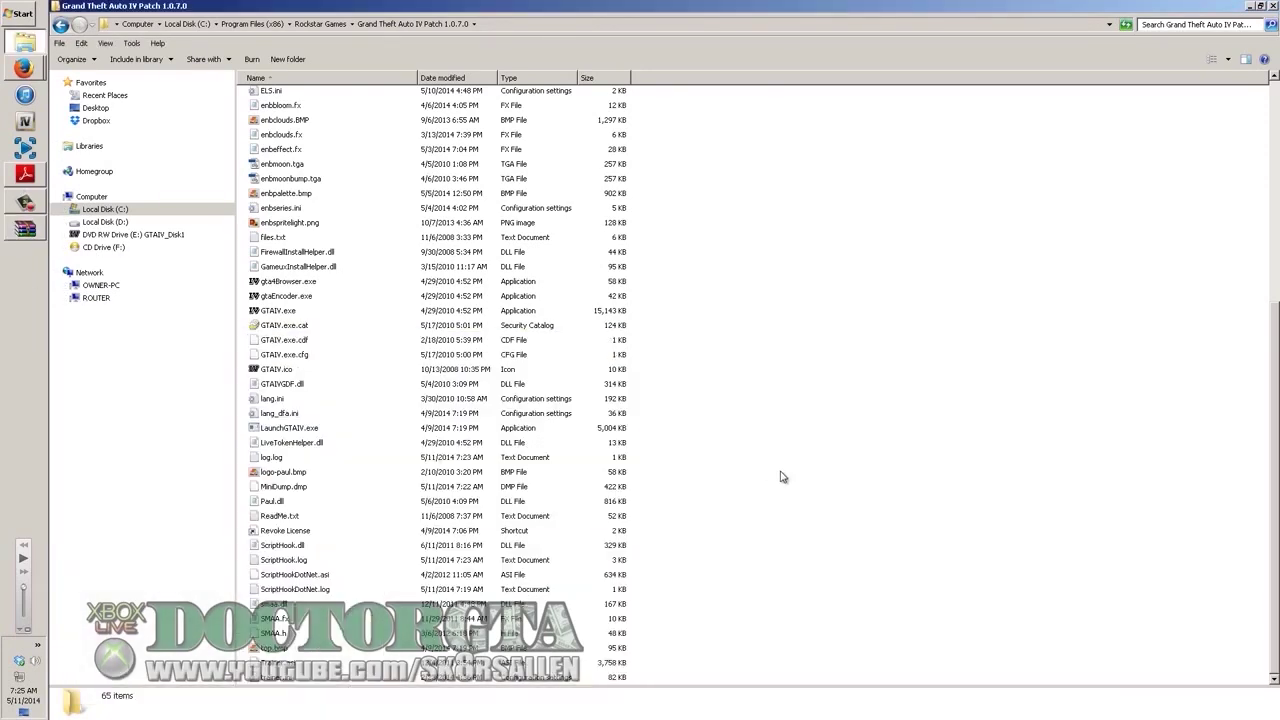
left_click(22, 236)
mouse_move(380, 497)
left_mouse_down()
mouse_move(742, 508)
mouse_move(724, 443)
mouse_move(766, 463)
mouse_move(364, 490)
mouse_move(368, 500)
left_mouse_up()
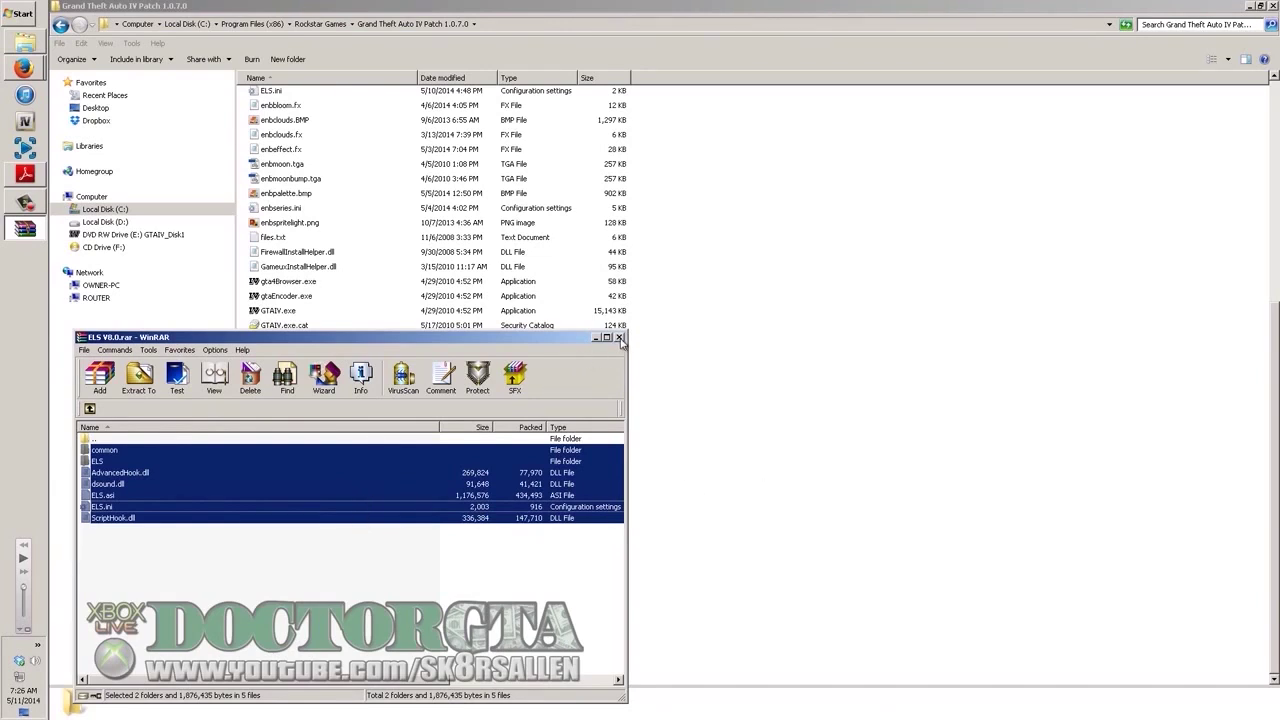
Open ELS USER GUIDE.pdf from the archive's DOCUMENTATION folder
left_click(89, 409)
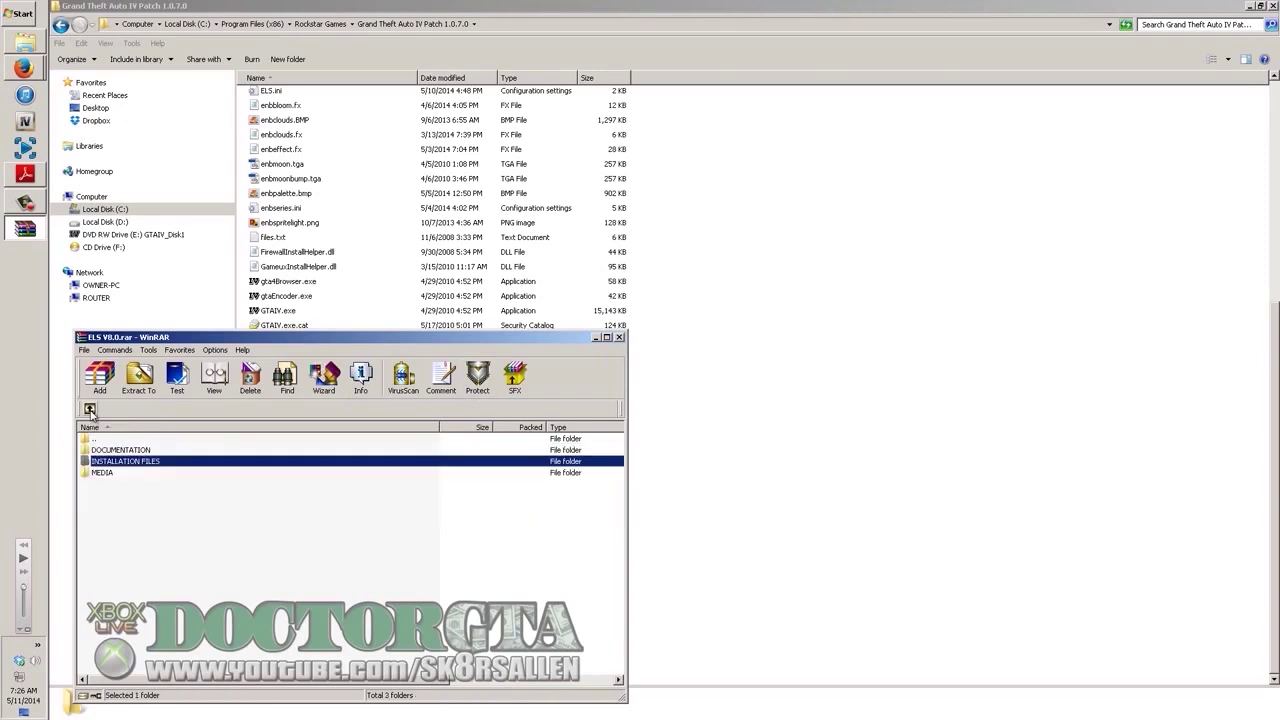
left_click(143, 450)
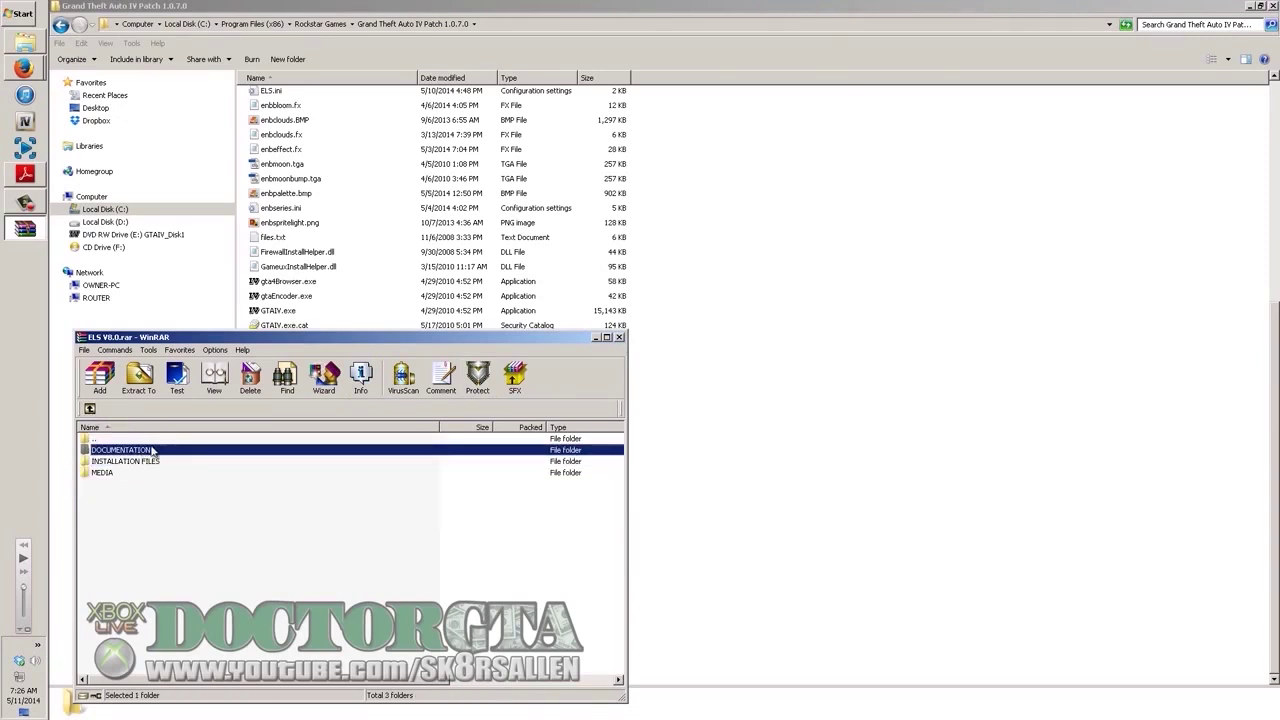
double_click(152, 451)
double_click(125, 461)
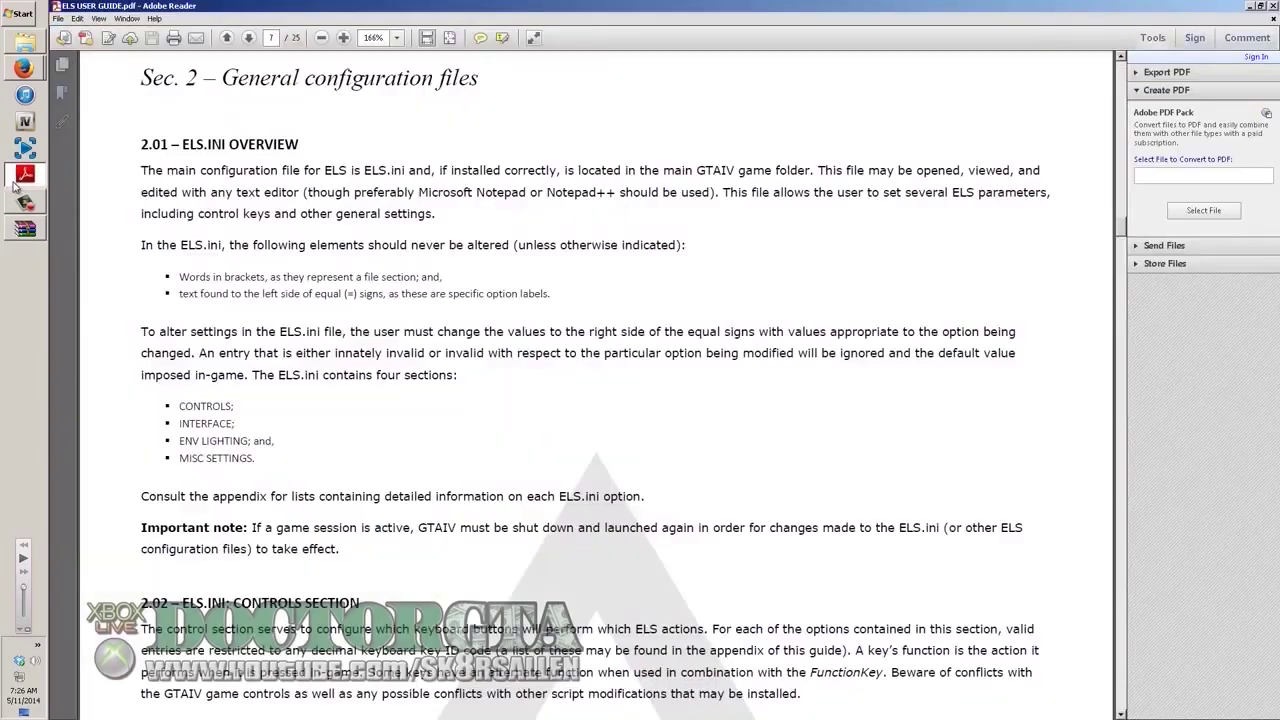
Scroll the ELS user guide to page 6, showing 1.05 Requirements and 1.06 Installation
scroll(435, 438, "up", 10)
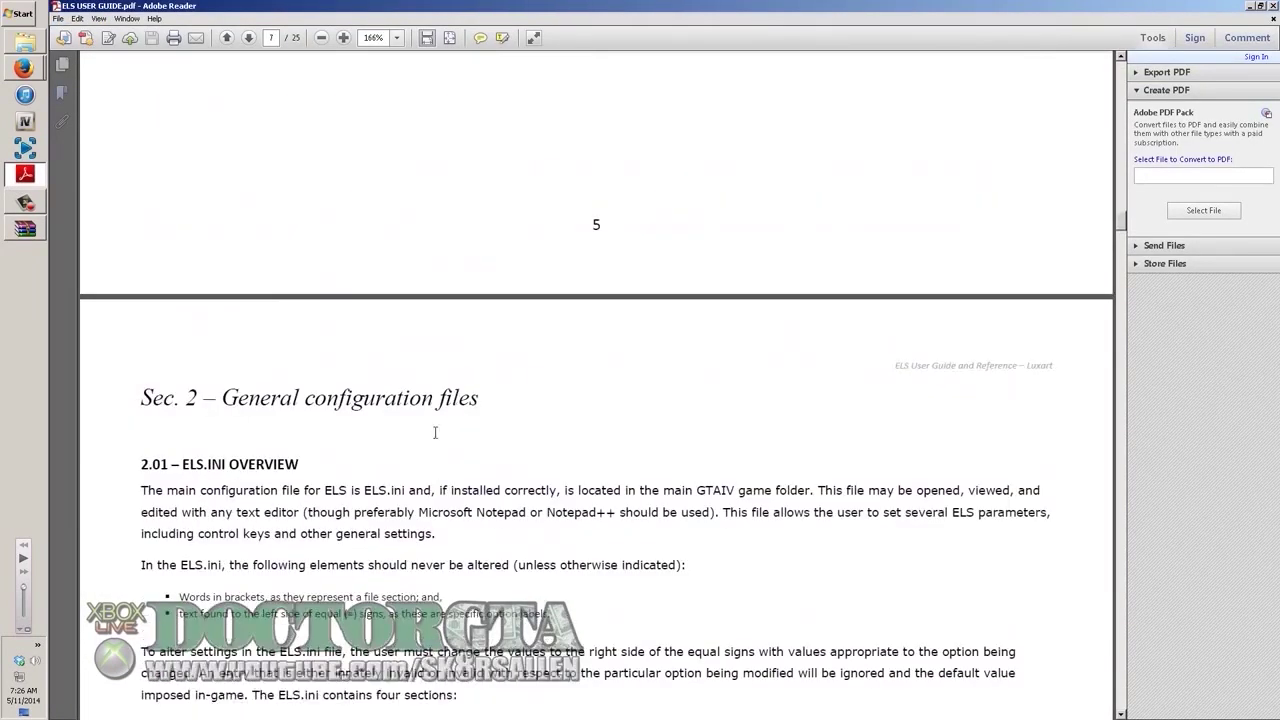
scroll(447, 438, "up", 15)
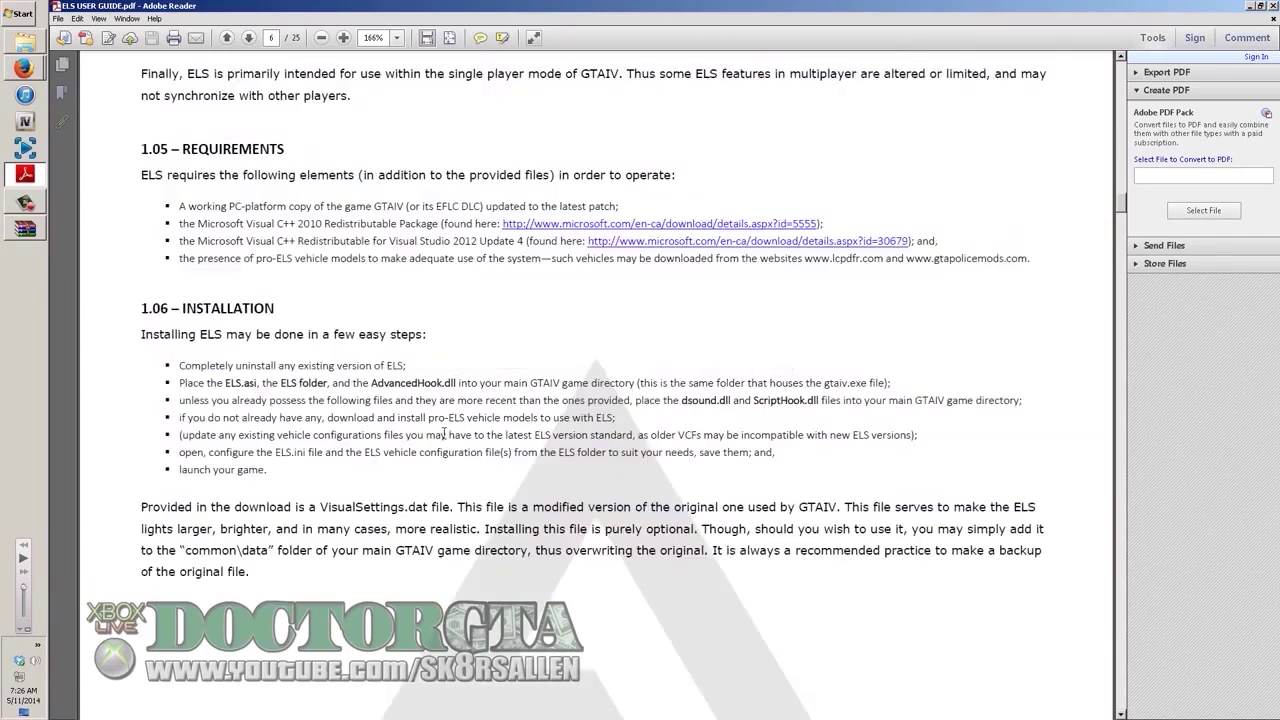
scroll(446, 440, "down", 2)
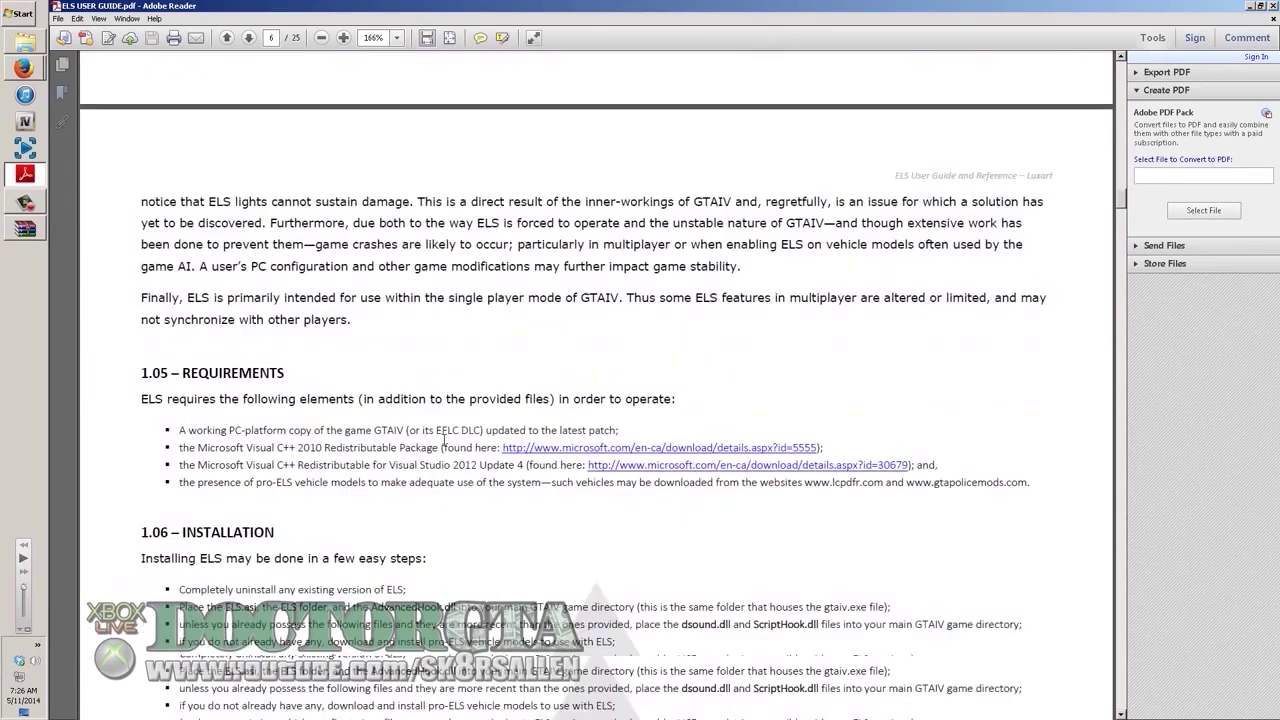